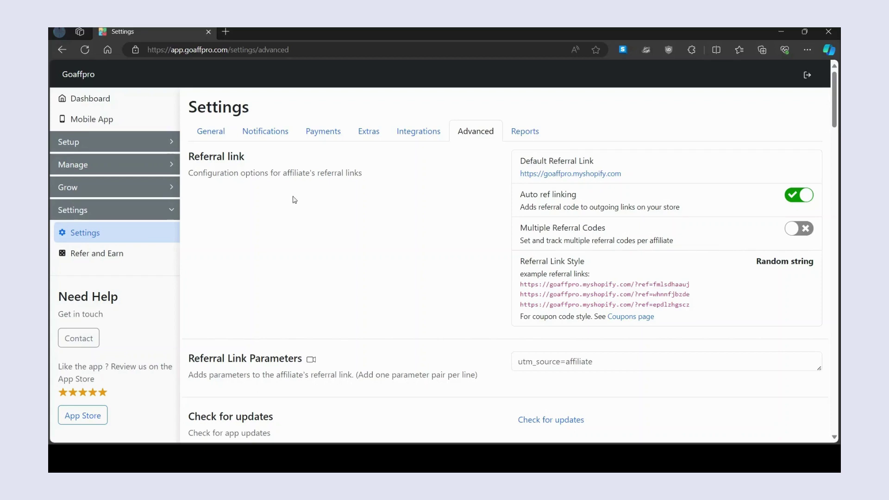
Change Referral Link Style from Random string to Affiliate's name and submit
{"action": "left_click", "coordinate": [624, 271]}
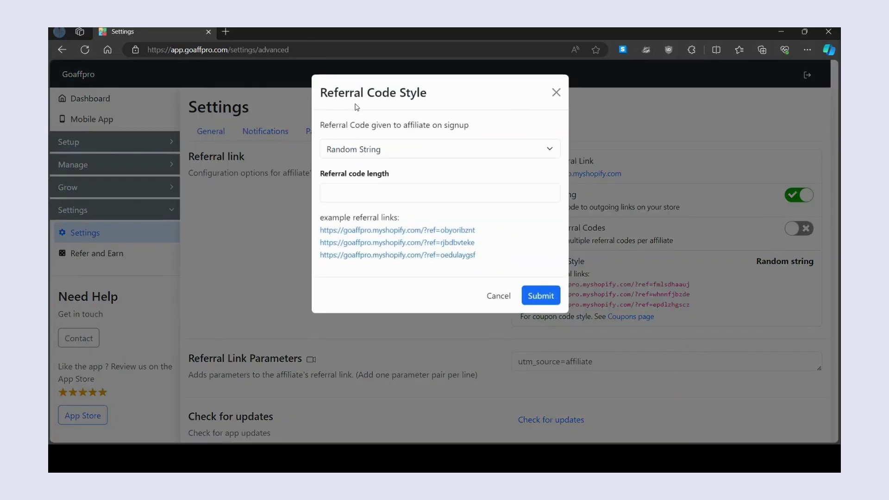
{"action": "left_click", "coordinate": [348, 156]}
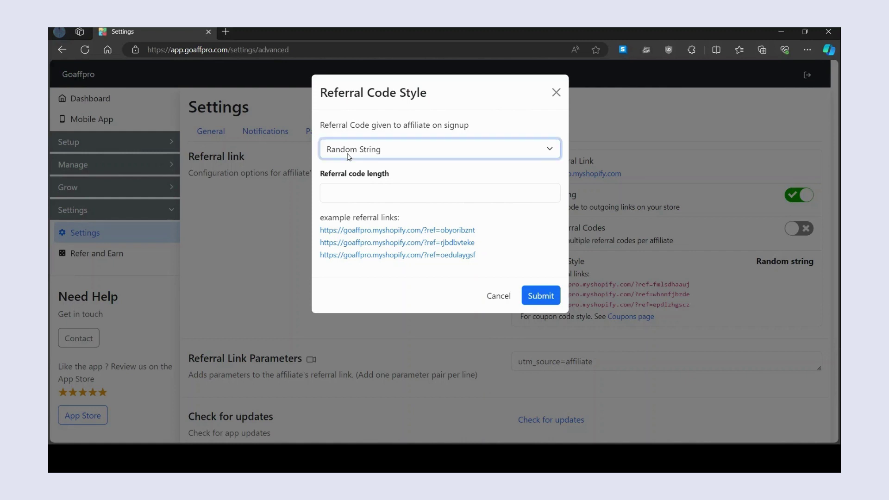
{"action": "key", "text": "Down"}
{"action": "key", "text": "Down"}
{"action": "key", "text": "Down"}
{"action": "key", "text": "Down"}
{"action": "key", "text": "Down"}
{"action": "key", "text": "Up"}
{"action": "key", "text": "Up"}
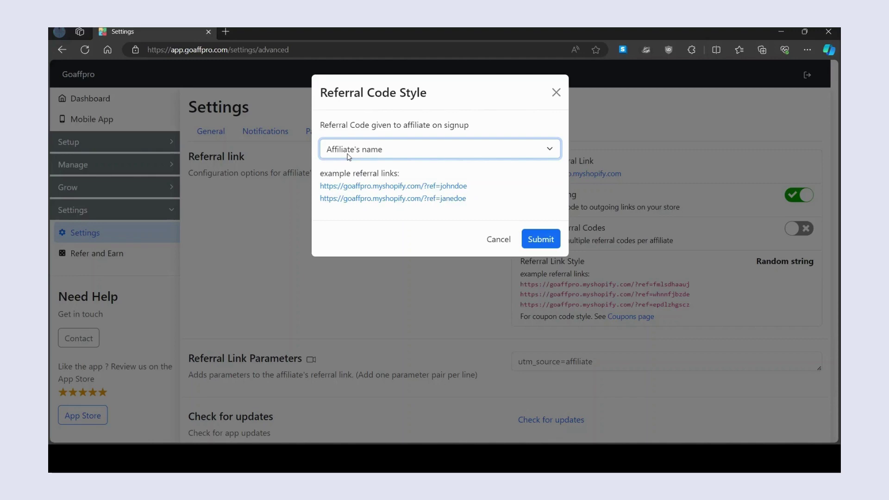
{"action": "left_click", "coordinate": [402, 218]}
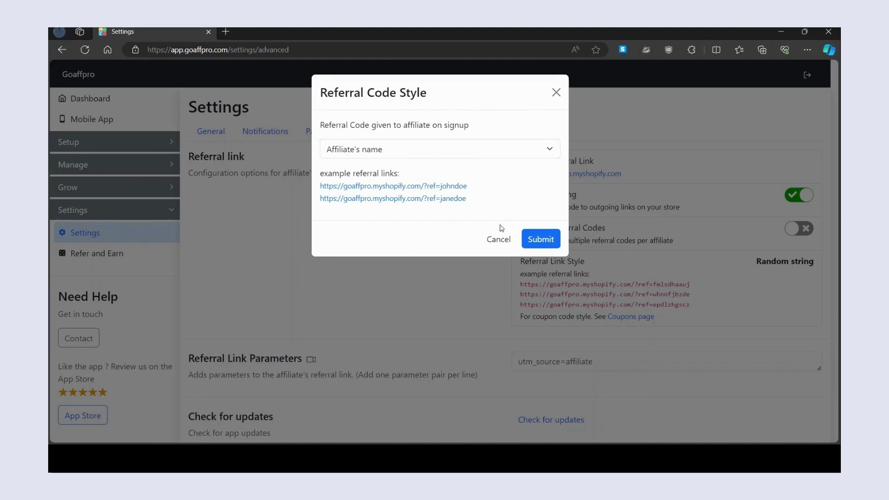
{"action": "left_click", "coordinate": [543, 239]}
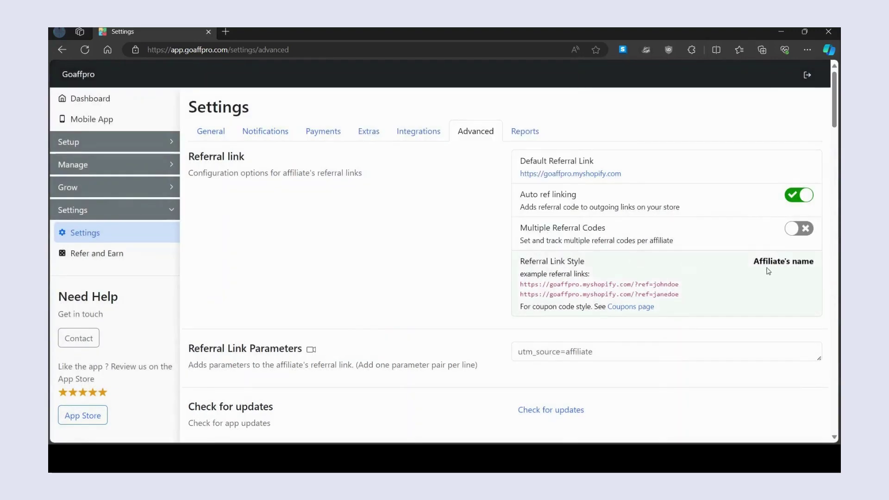